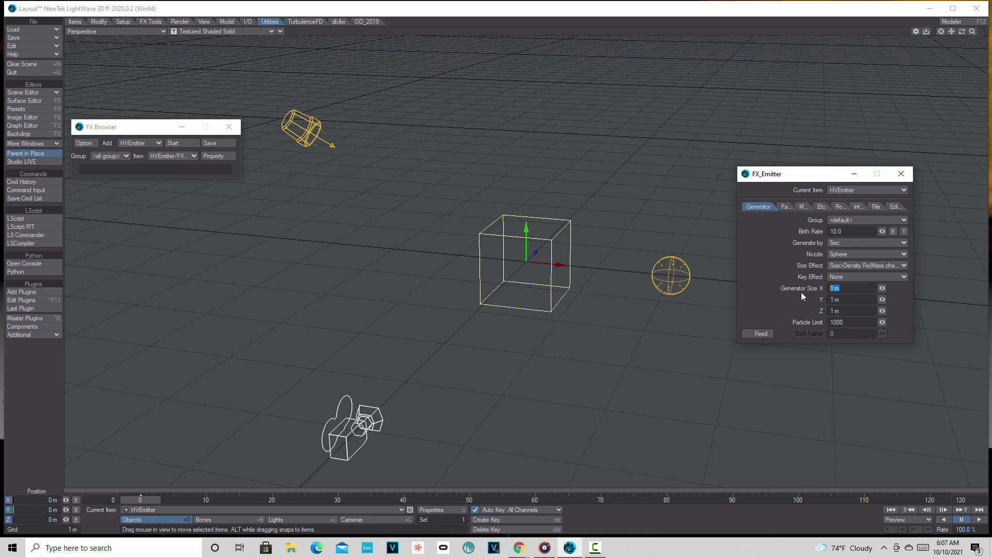
- Set the emitter's generator size to 2 m in X, 200 mm in Y and 2 m in Z, with a particle limit of 400
key("Tab")
key("BackSpace")
type(".2")
key("Tab")
type("2")
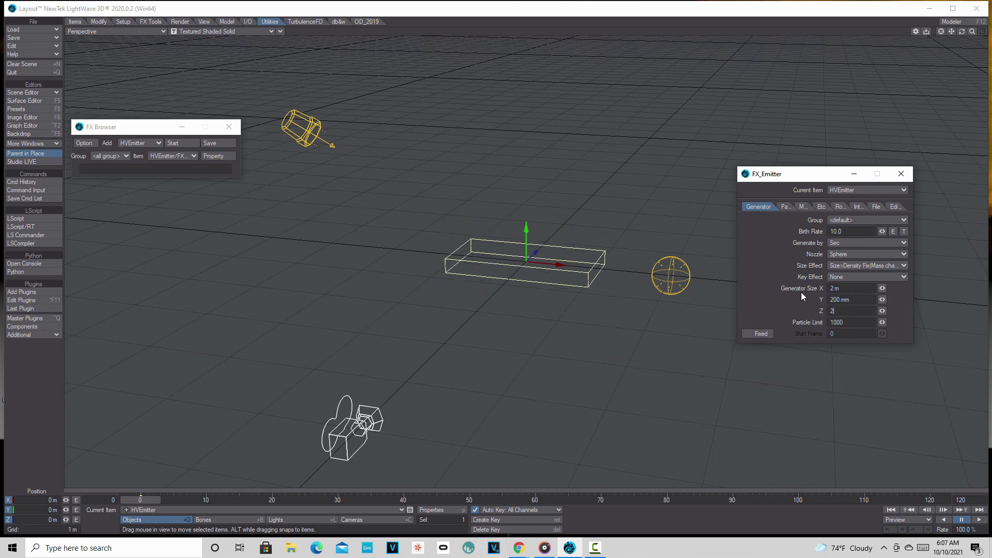
key("Tab")
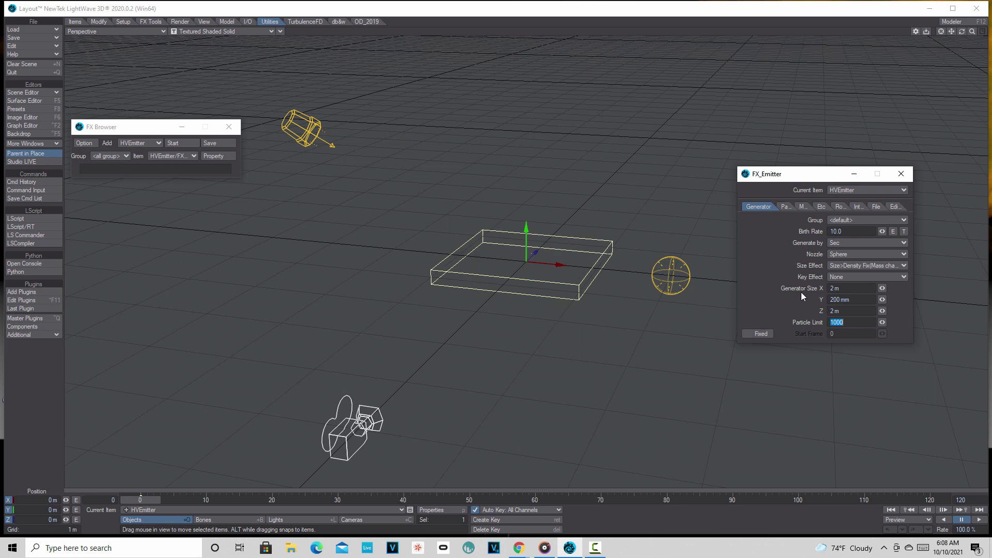
type("400")
- Set the emitter's particle weight to 0 and its life time to 400 frames with a random variation of 25
left_click(792, 208)
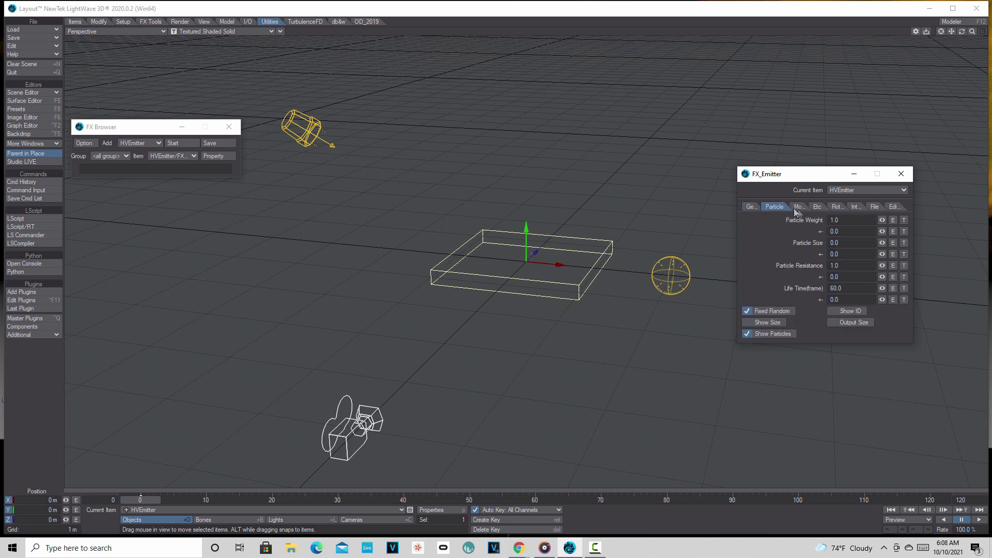
double_click(849, 221)
type("0")
left_click_drag(851, 288, 793, 286)
type("400")
left_click_drag(855, 299, 787, 293)
type("25")
- Set the emitter's motion Threshold1 to 500 mm and Threshold2 to 4 m, and close its properties
left_click(800, 206)
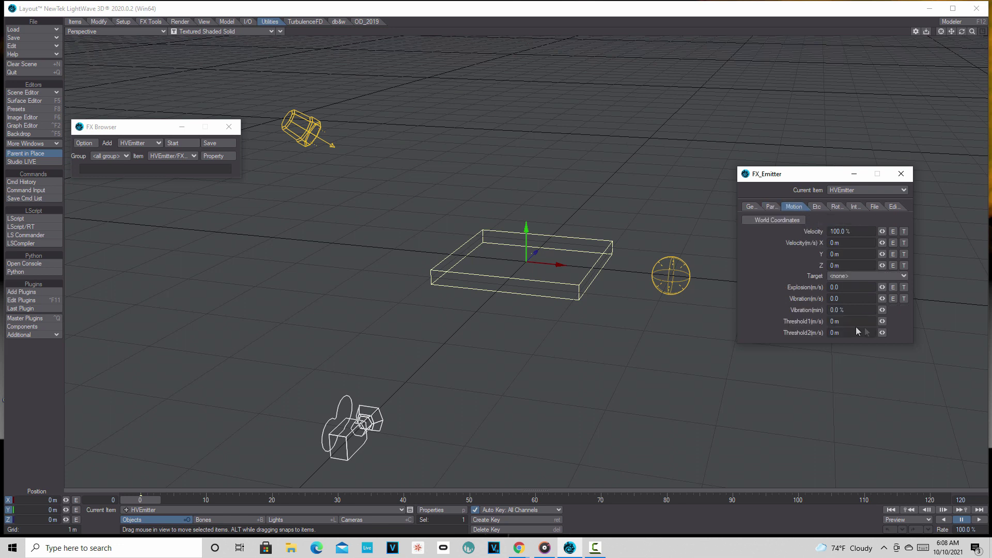
left_click_drag(860, 321, 774, 321)
key("BackSpace")
left_click_drag(846, 331, 800, 333)
type("4")
left_click(902, 175)
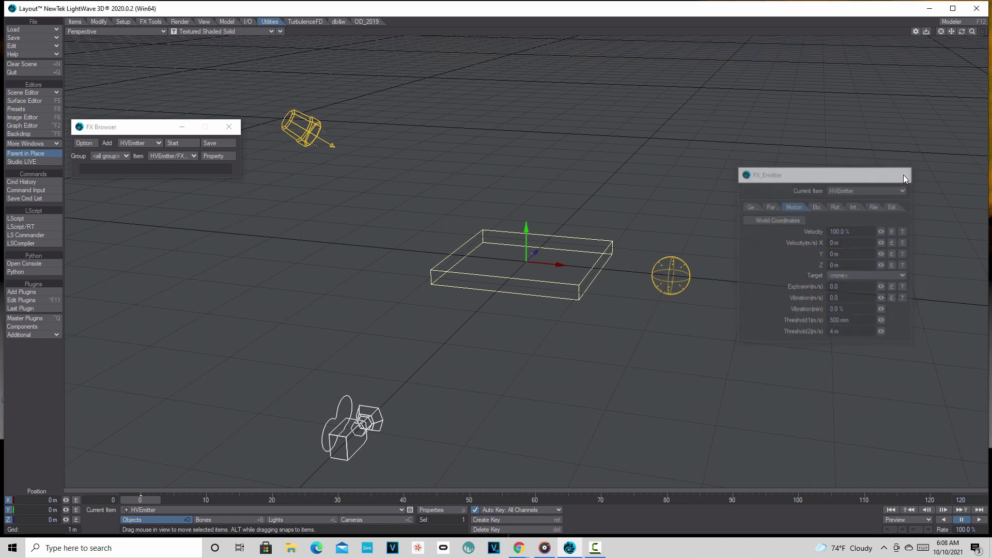
- Play the animation to preview the particles coming from the emitter
left_click(980, 520)
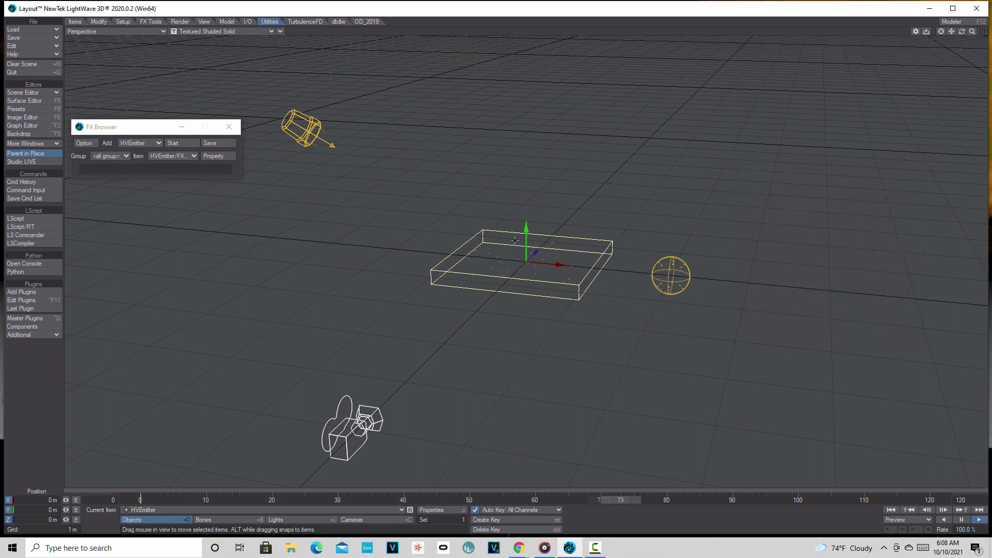
key("y")
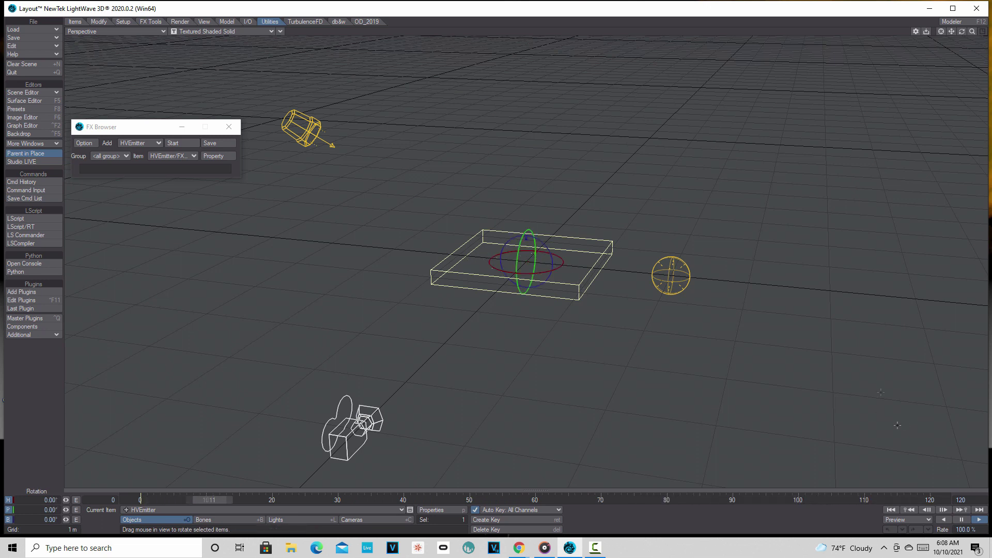
key("h")
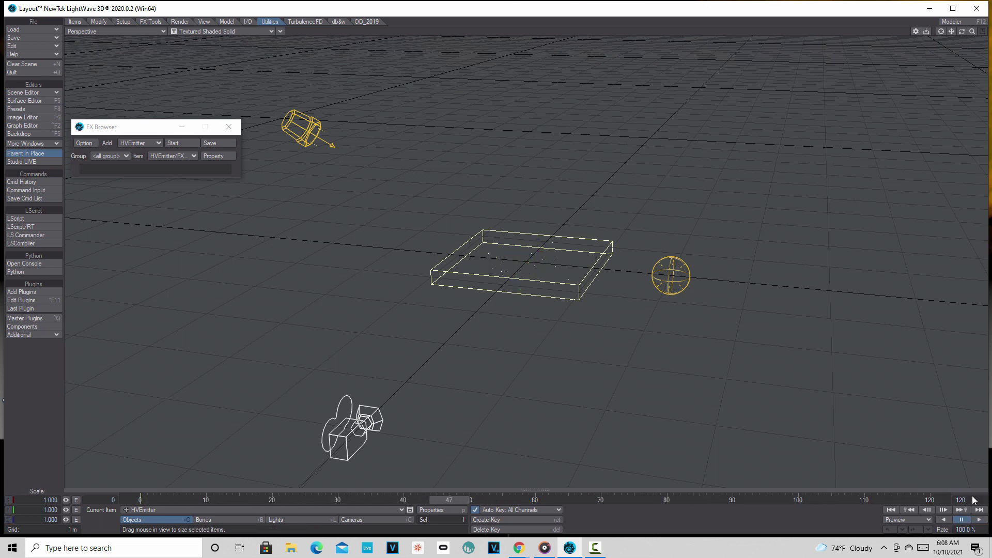
- Extend the scene's timeline to end at frame 300
left_click(974, 500)
type("300")
key("Return")
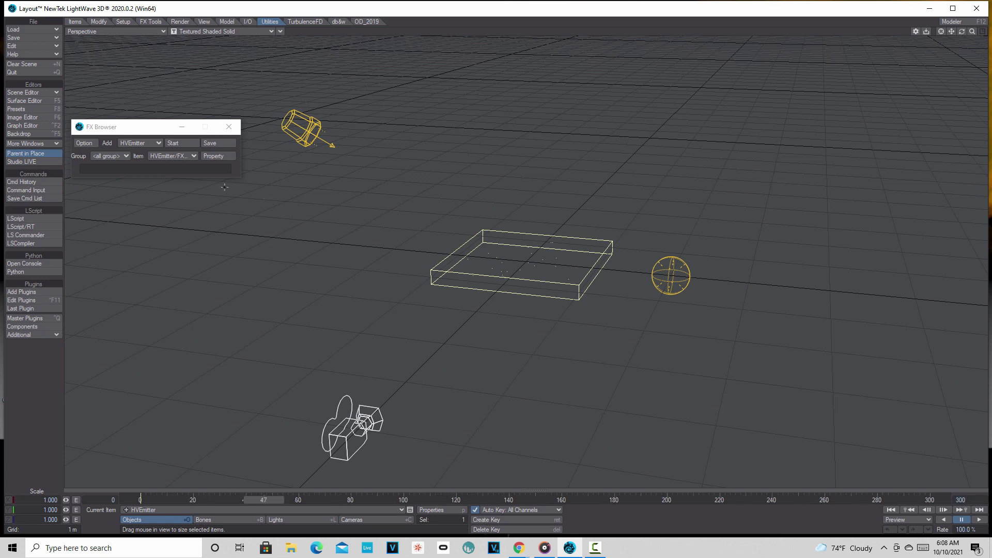
- Add a Wind effector to the scene and set its wind mode to Rotation(y)
left_click(156, 144)
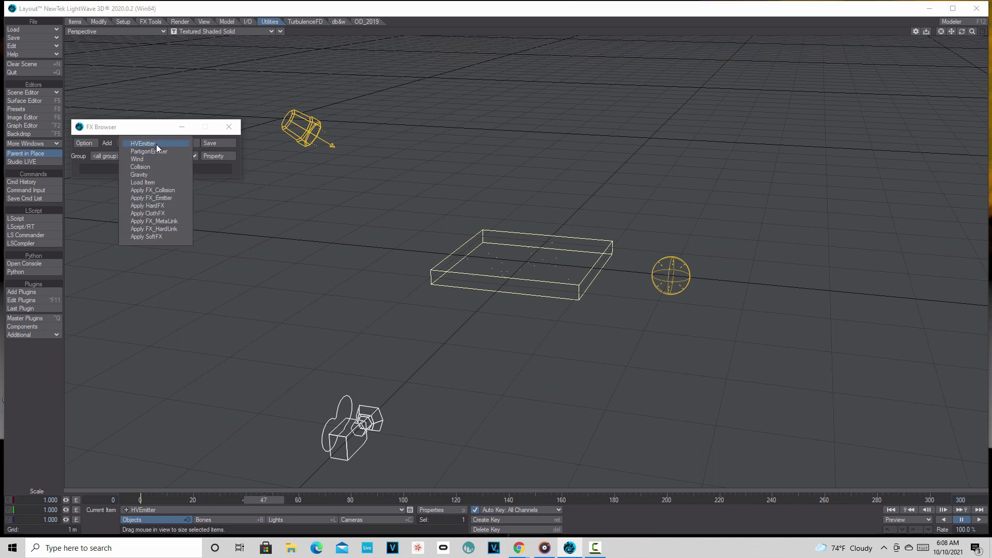
left_click(151, 158)
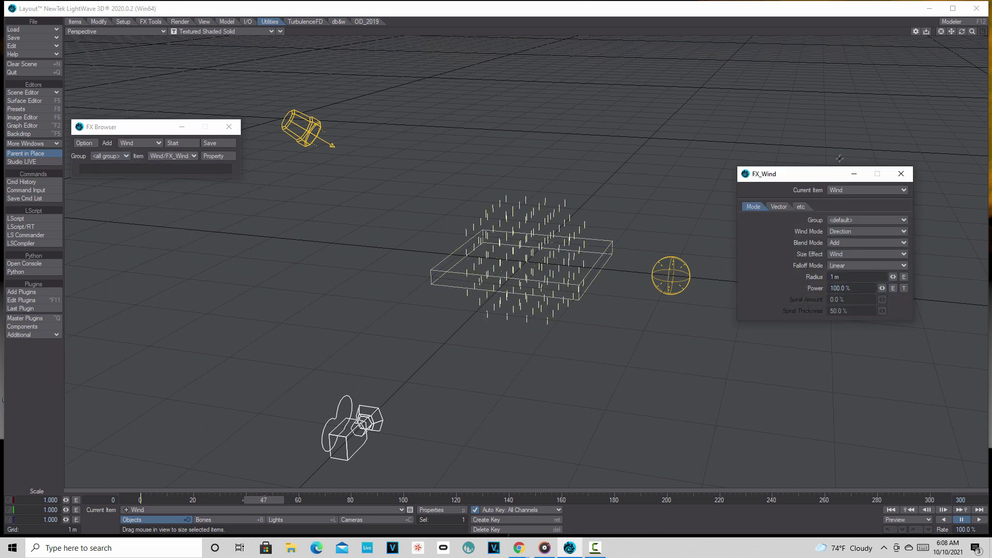
left_click(901, 234)
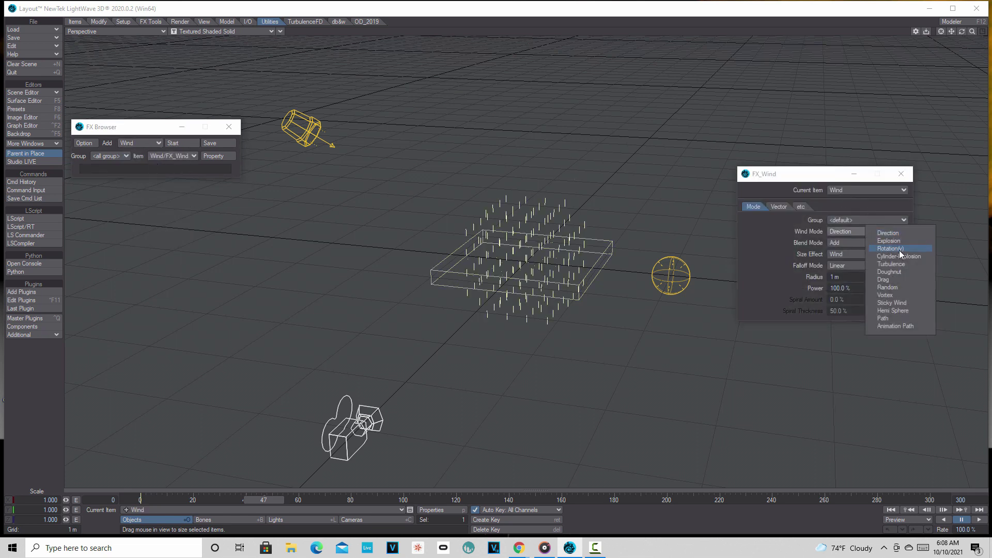
left_click(899, 249)
- Give the rotation wind an Inverse Distance falloff, a 5 m radius and 250% power
left_click(900, 266)
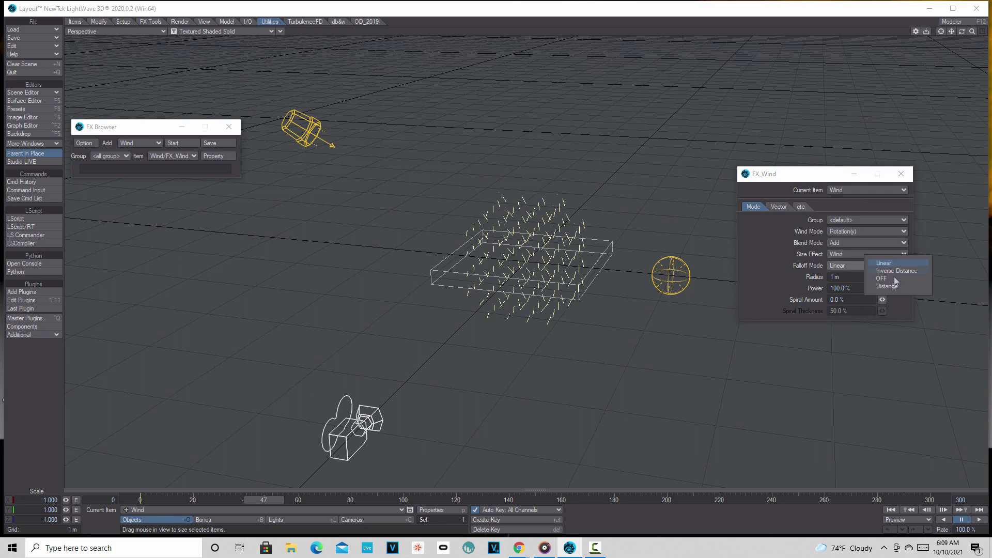
left_click(891, 272)
left_click(865, 277)
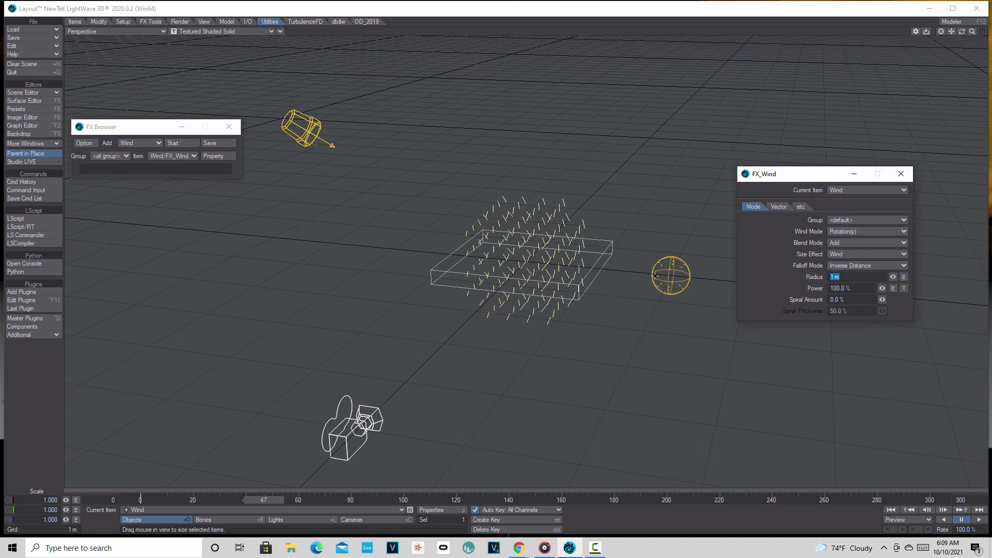
type("5")
key("Tab")
type("250")
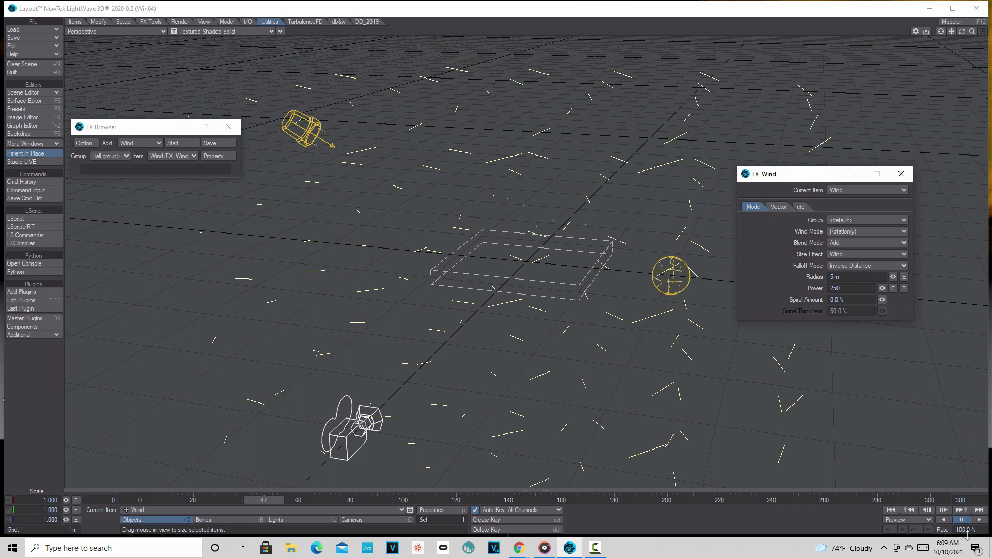
- Play the animation from the first frame to check how the rotation wind moves the particles
left_click(892, 510)
left_click(979, 520)
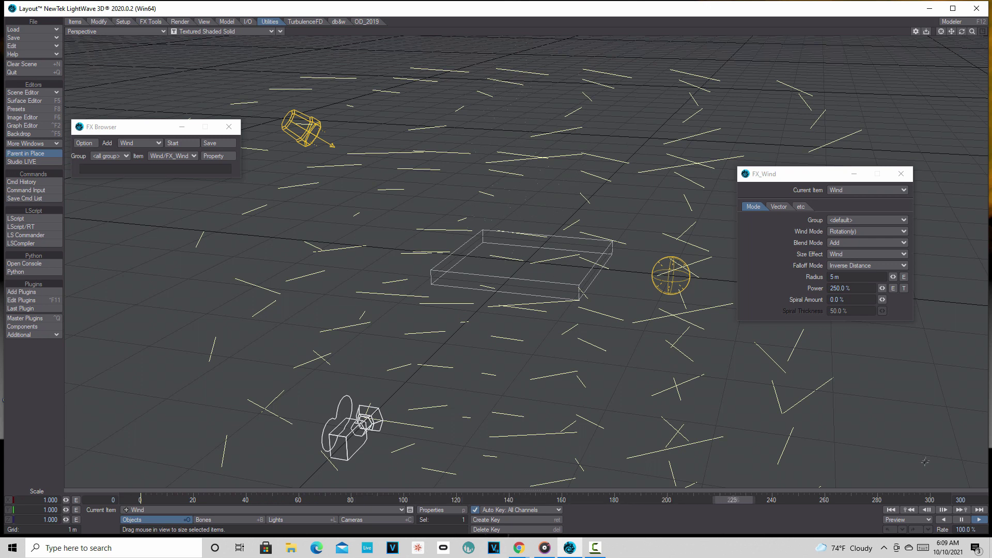
left_click(960, 519)
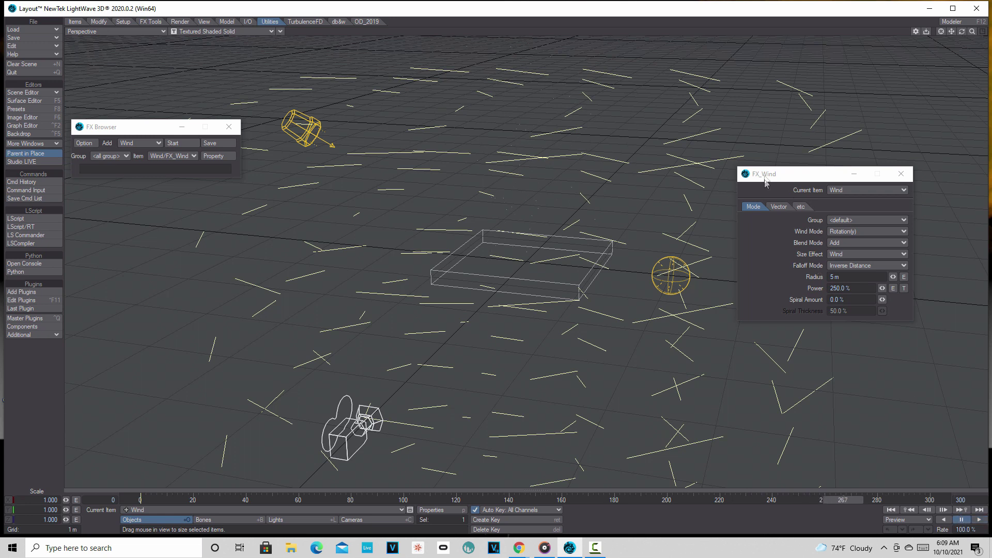
- Set the rotation wind's vector to 0 m in Y and 700 mm in X
left_click(779, 206)
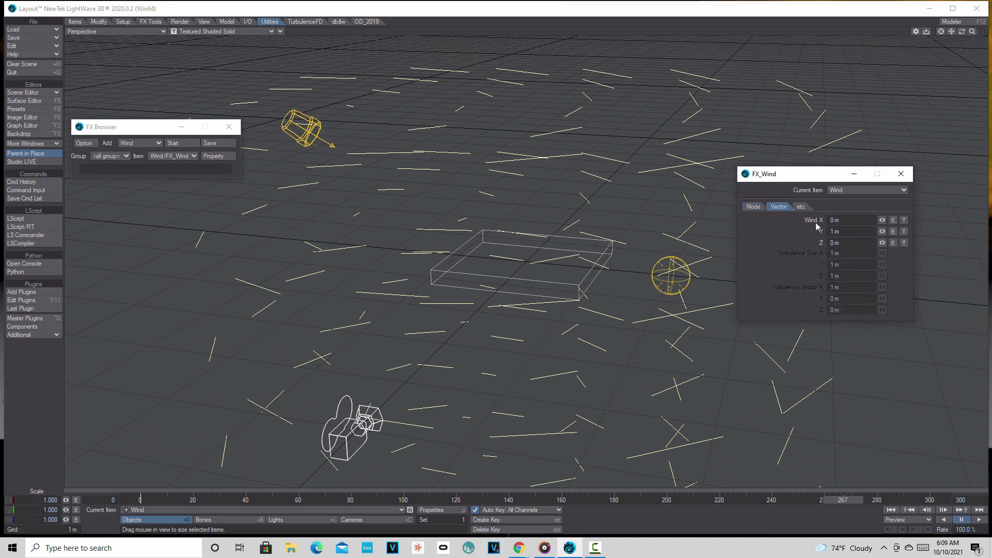
left_click_drag(846, 234, 777, 236)
type("0")
key("Return")
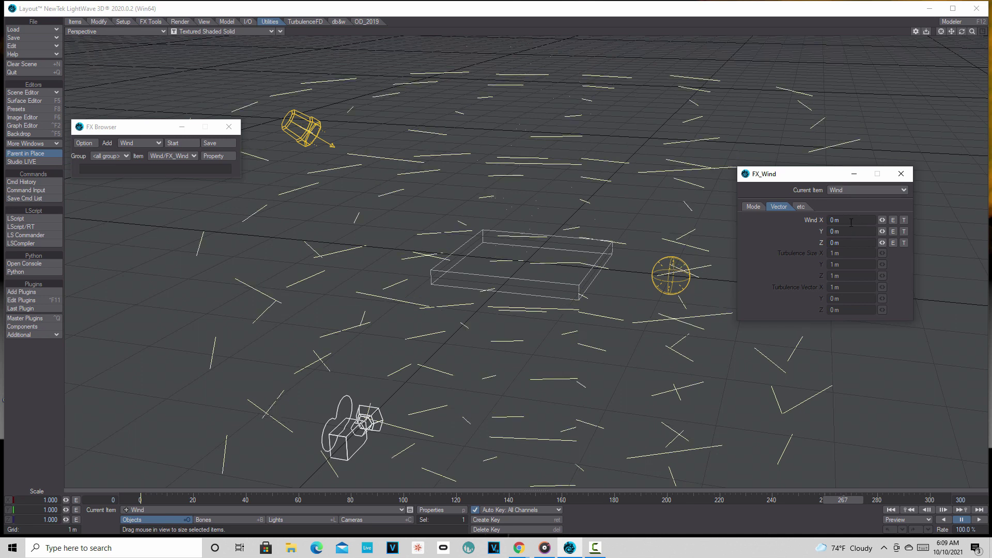
left_click_drag(832, 218, 796, 213)
type(".7")
key("Tab")
- Replay the animation from the start to check the particles with the changed wind vector
left_click(891, 511)
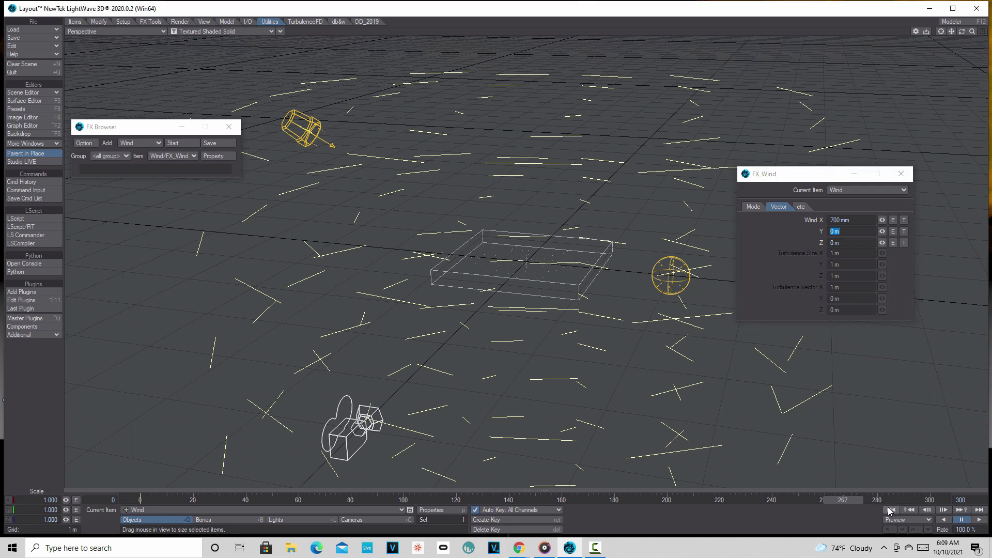
left_click(982, 521)
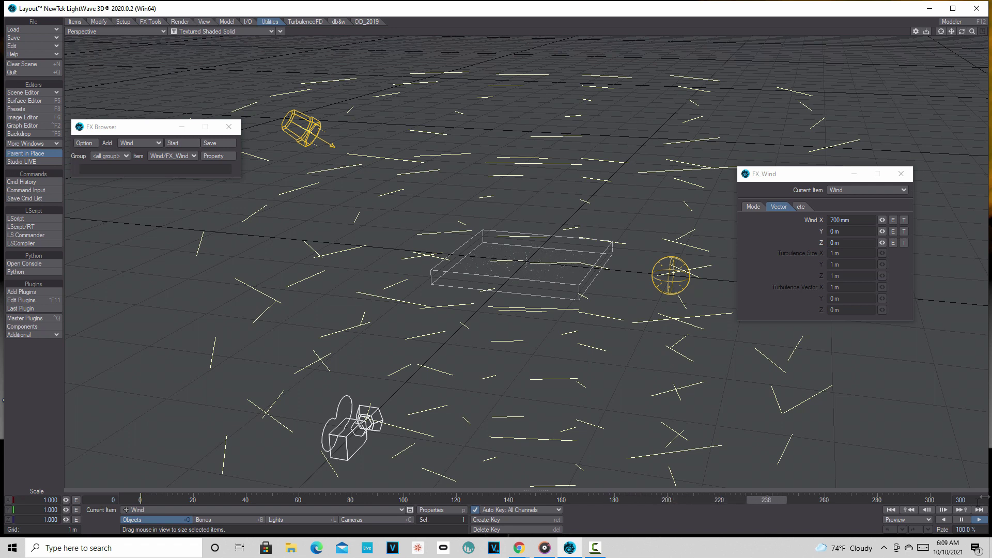
left_click(960, 520)
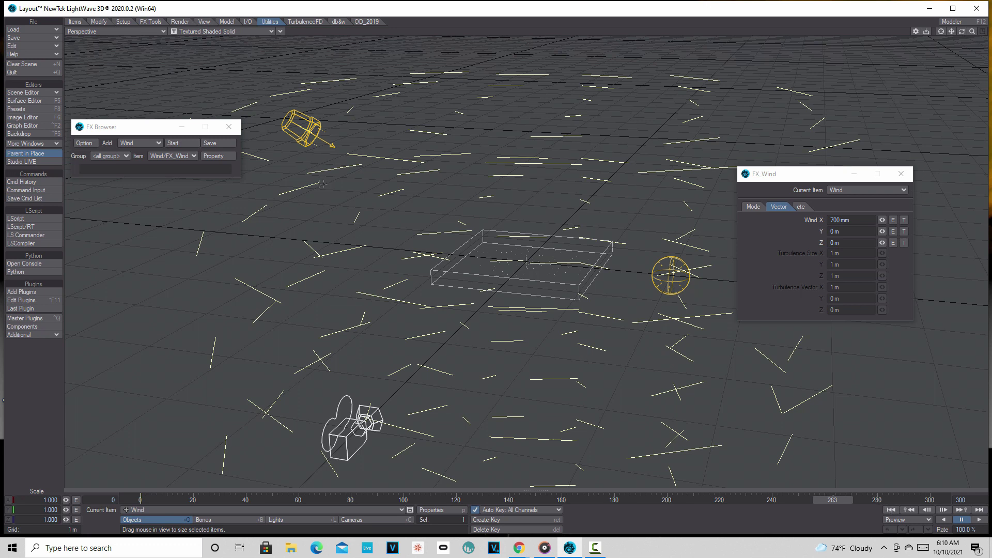
- Add a second Wind effector and set its wind mode to Cylinder-Explosion
left_click(159, 144)
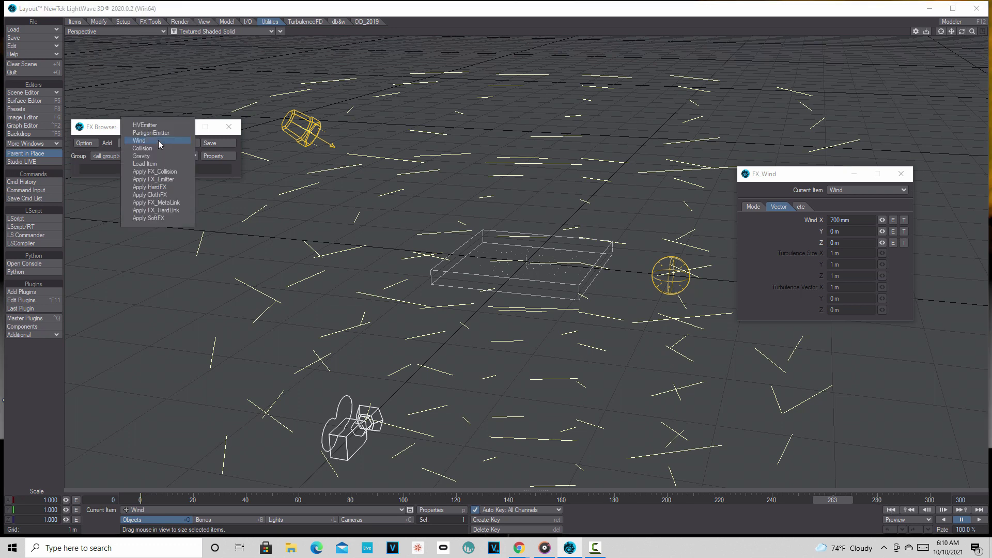
left_click(159, 141)
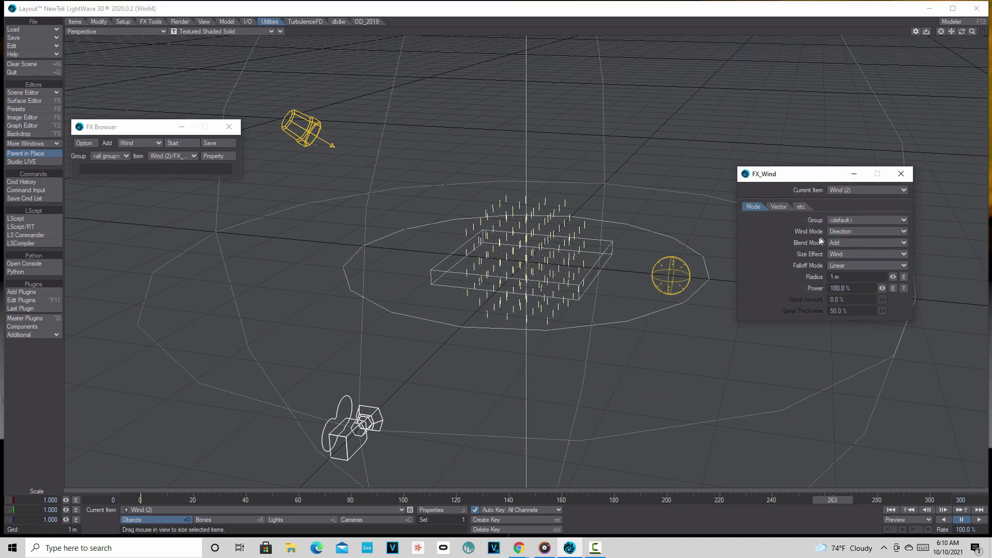
left_click(895, 228)
left_click(894, 249)
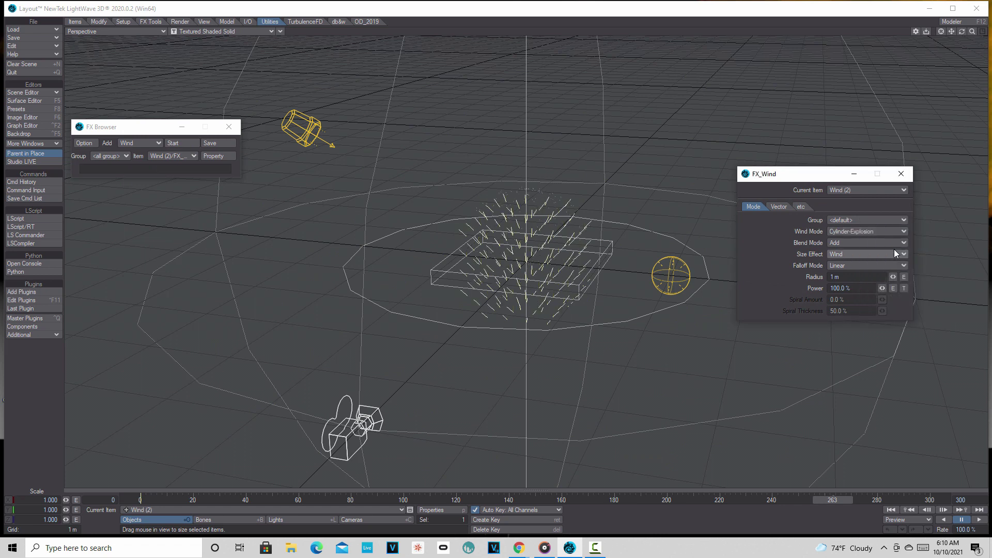
- Give the second wind an Inverse Distance falloff, a 5 m radius and 75% power
left_click(894, 265)
left_click(893, 271)
left_click(868, 275)
type("5")
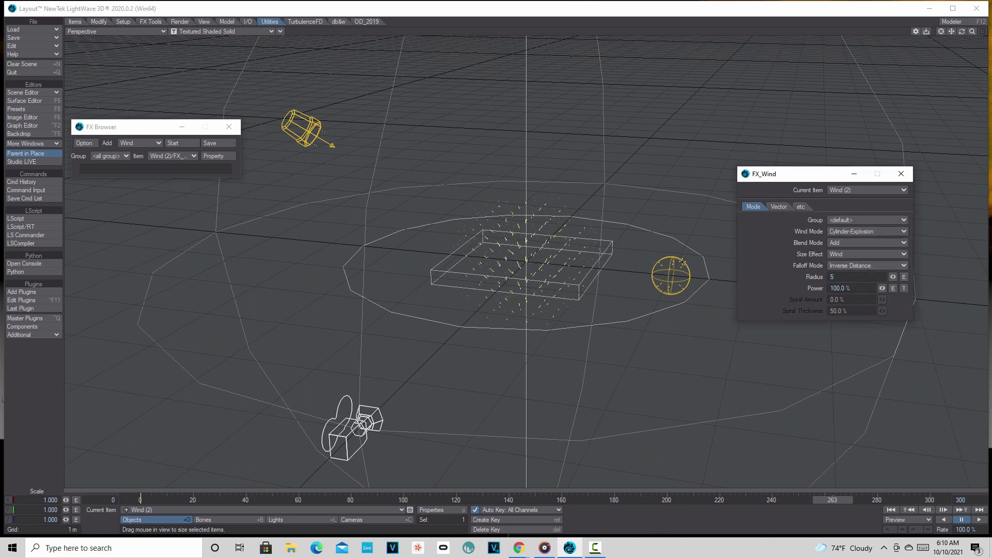
key("Tab")
type("7")
- Set the second wind's Y vector to 4 m and minimize its properties window
left_click(779, 207)
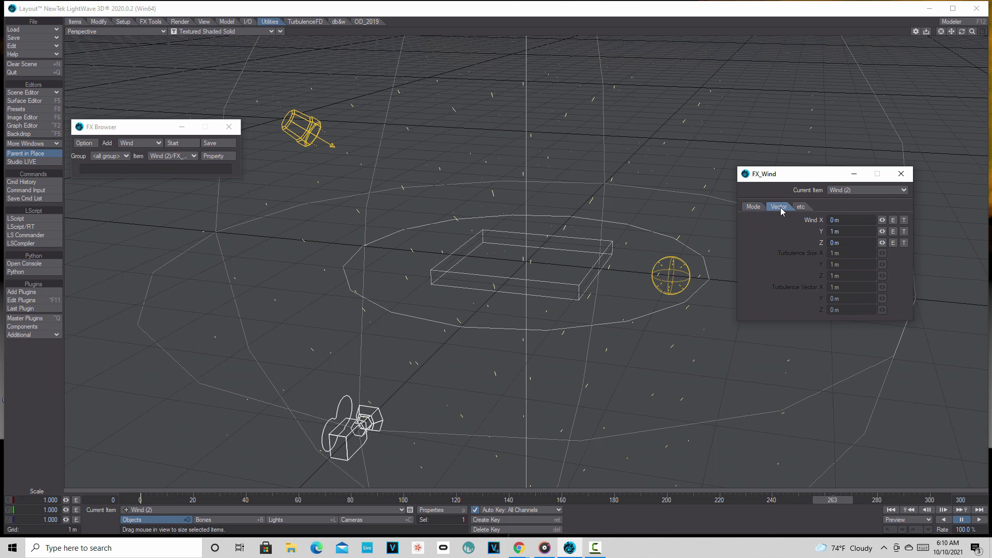
left_click(846, 233)
type("4")
key("Tab")
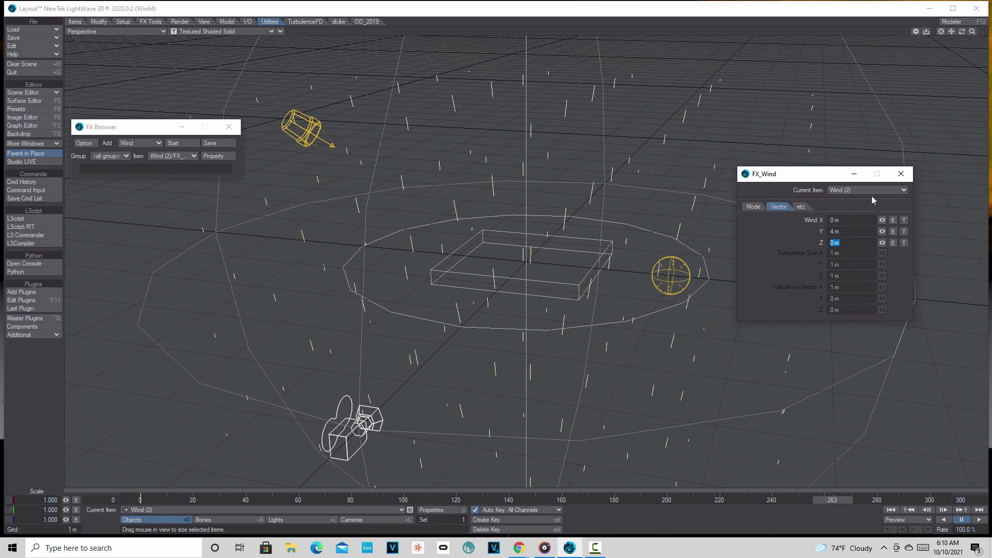
left_click(854, 174)
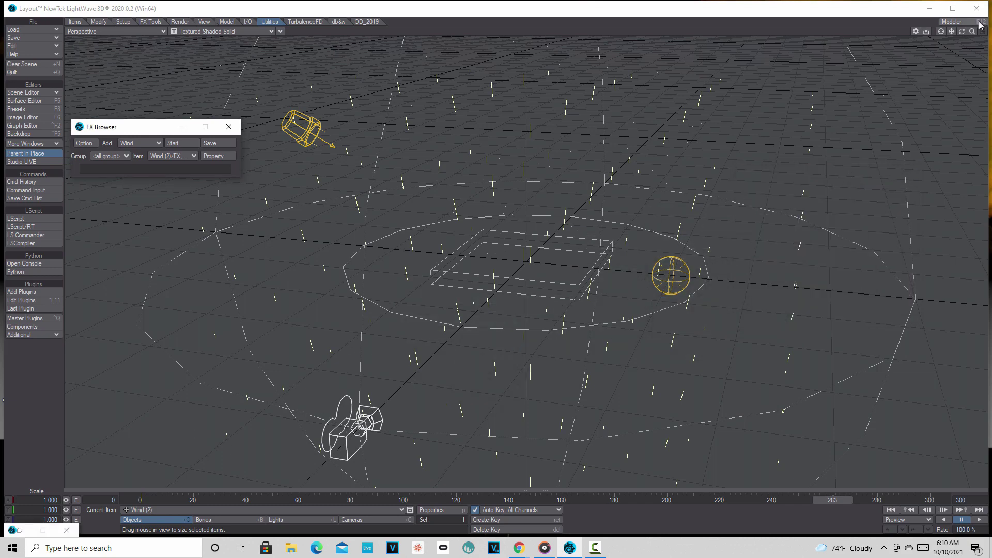
- Select the HVEmitter and play the animation from the first frame to examine the combined effect of both winds
left_click_drag(972, 32, 894, 33)
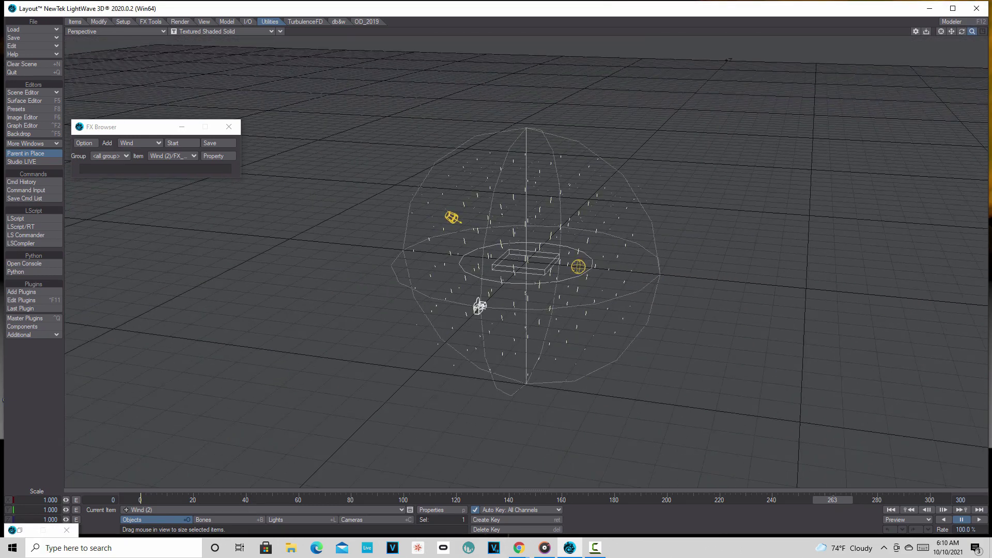
left_click(385, 509)
left_click(387, 493)
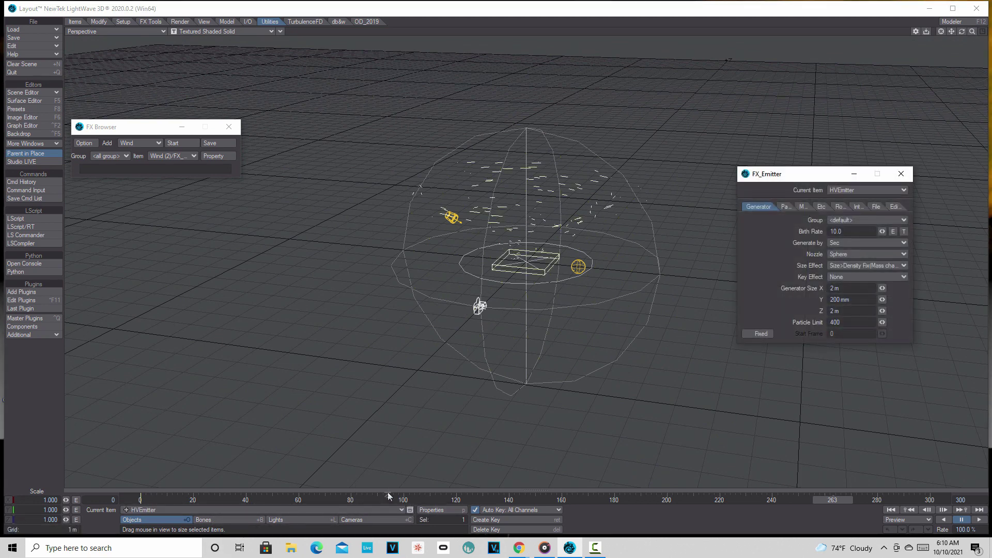
left_click(891, 509)
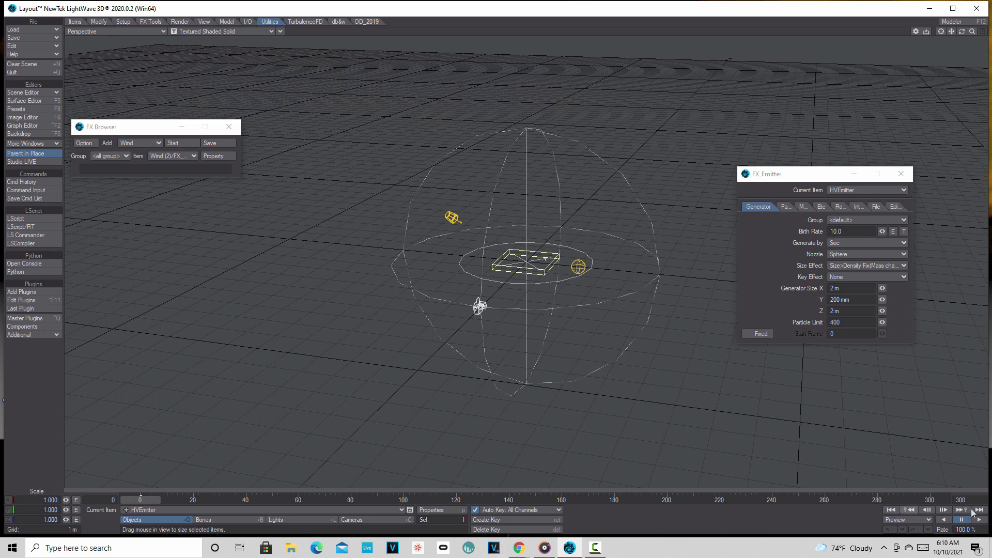
left_click(979, 520)
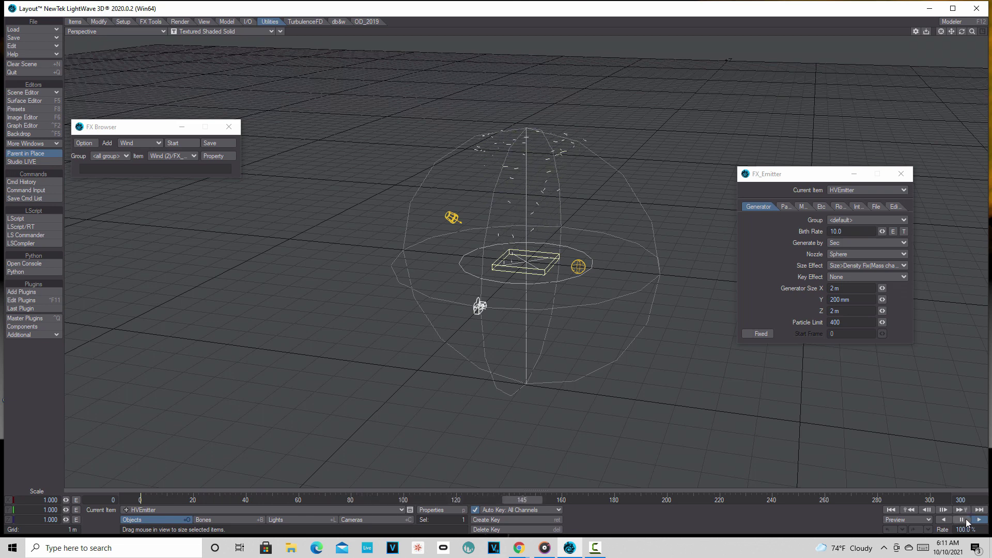
left_click(968, 523)
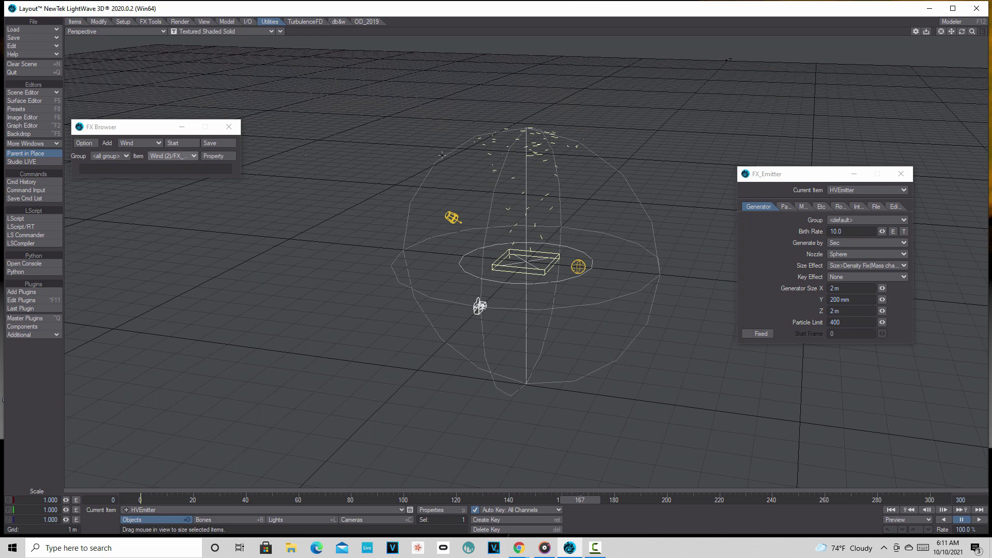
- Set the Spiral Amount of the first wind, the Rotation(y) one, to -18%
left_click(171, 157)
left_click(169, 154)
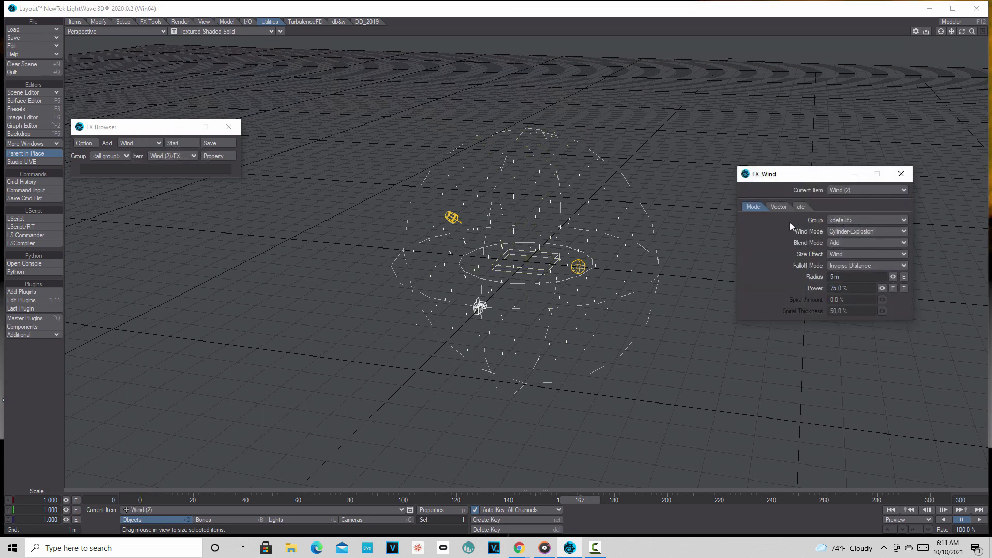
left_click(901, 191)
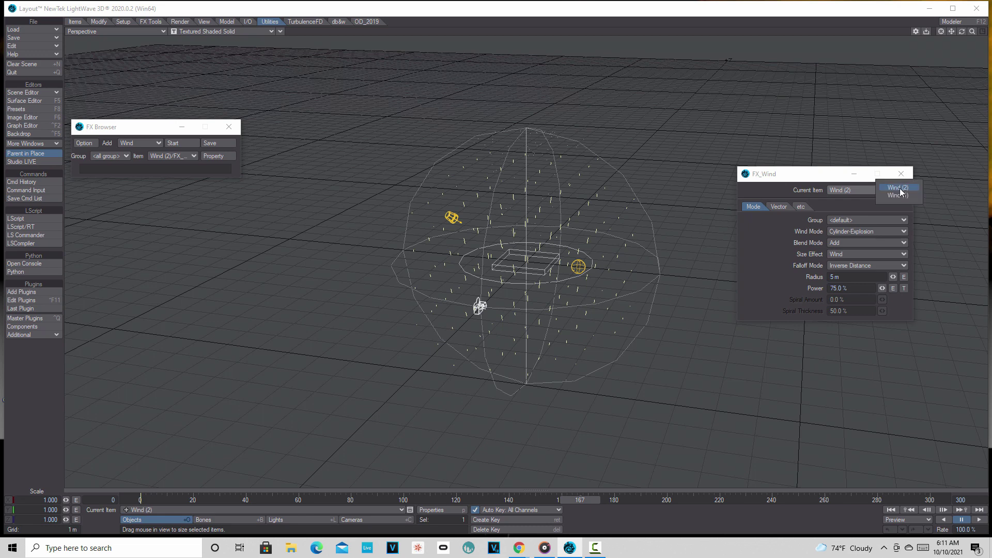
left_click(901, 196)
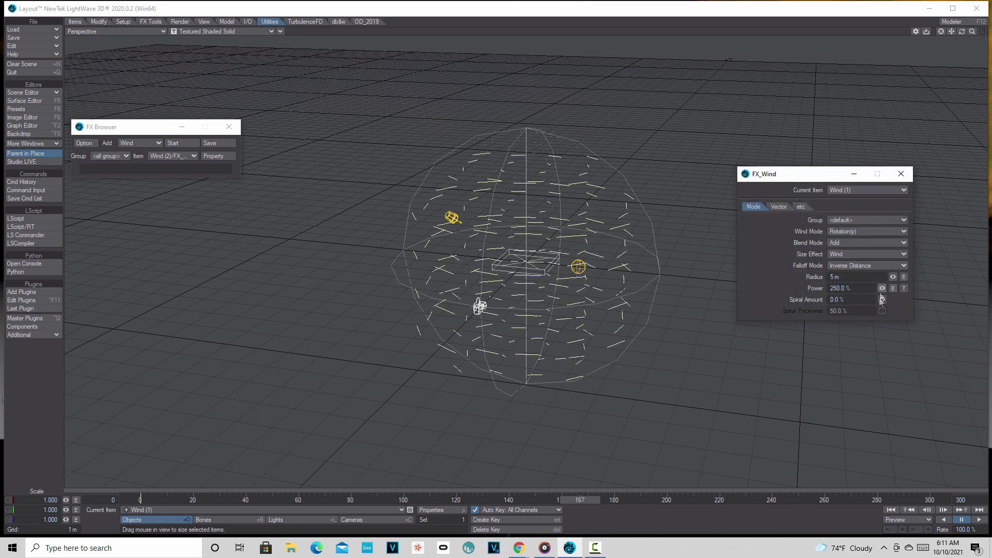
mouse_move(882, 299)
left_mouse_down()
mouse_move(871, 300)
mouse_move(881, 299)
left_mouse_up()
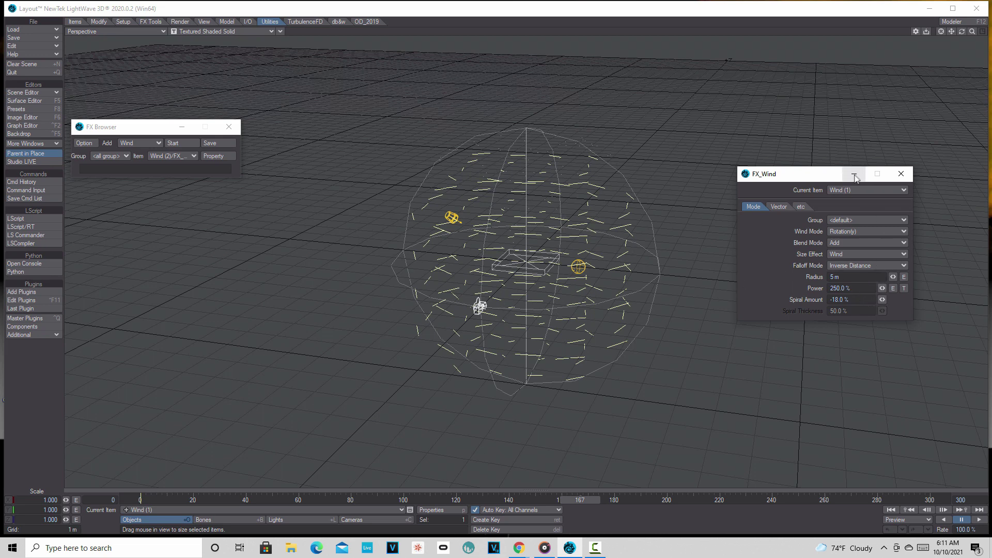
- Select the HVEmitter, play the animation to examine how the particles spiral, and pause it
left_click(389, 508)
left_click(389, 500)
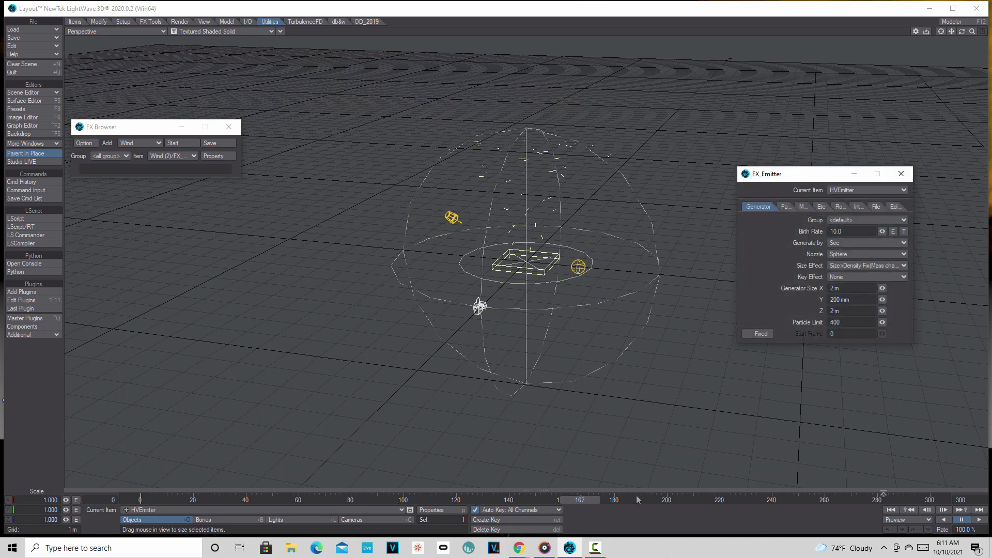
left_click(980, 521)
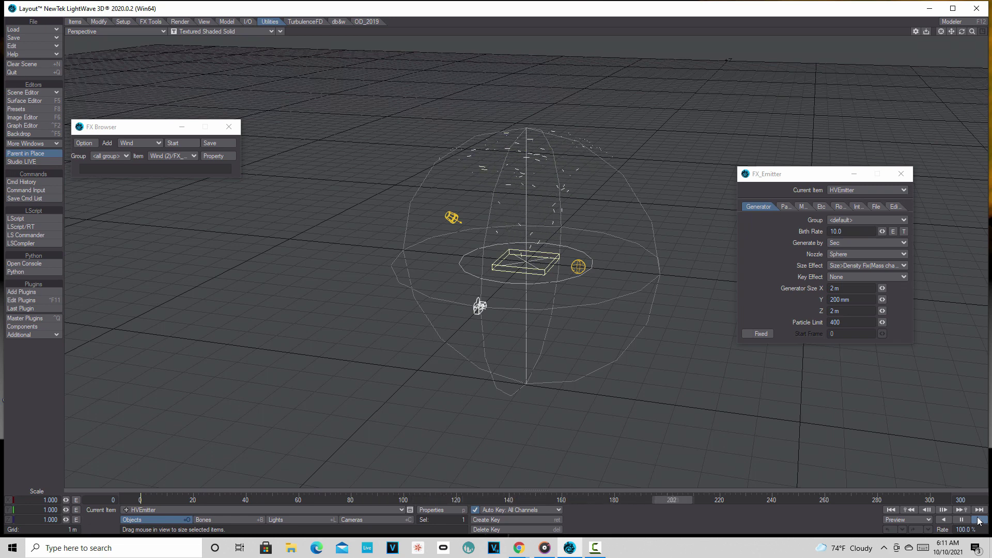
left_click(963, 521)
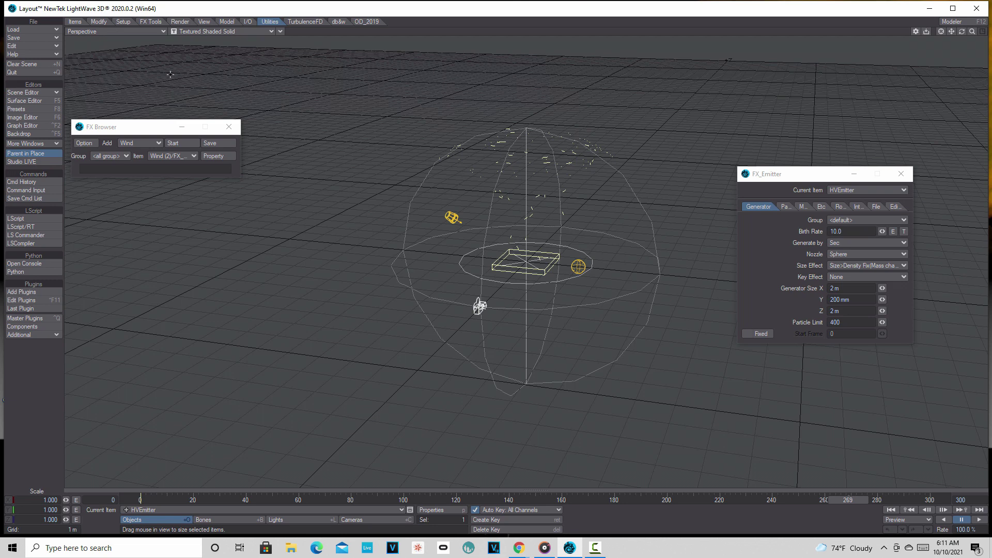
- Check the Volumetrics settings in the render properties and close them
left_click(181, 21)
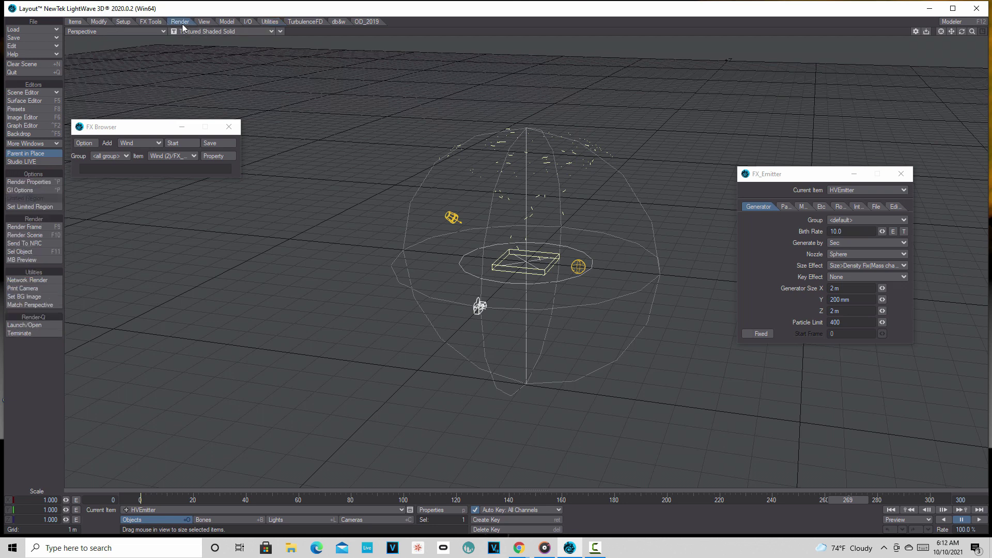
left_click(27, 182)
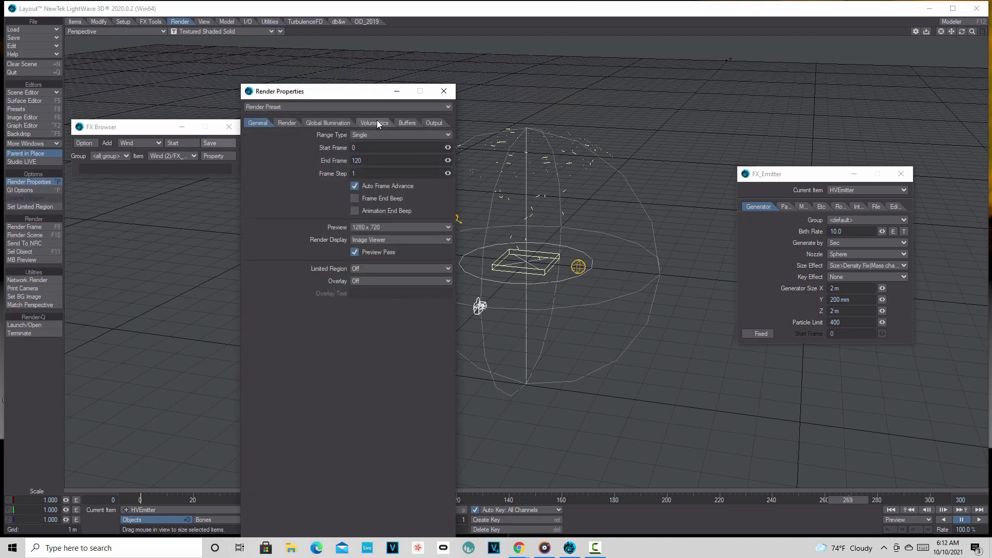
left_click(376, 123)
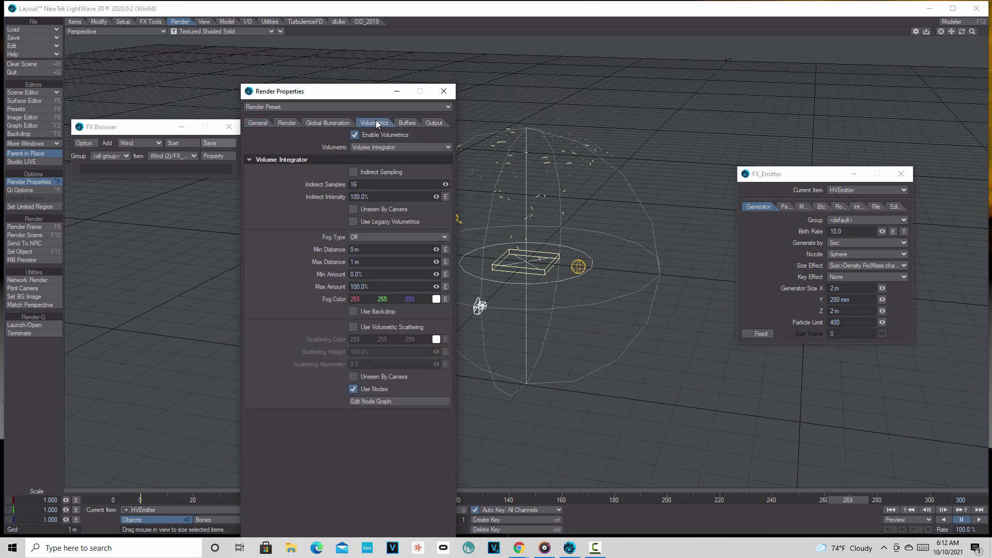
left_click(444, 91)
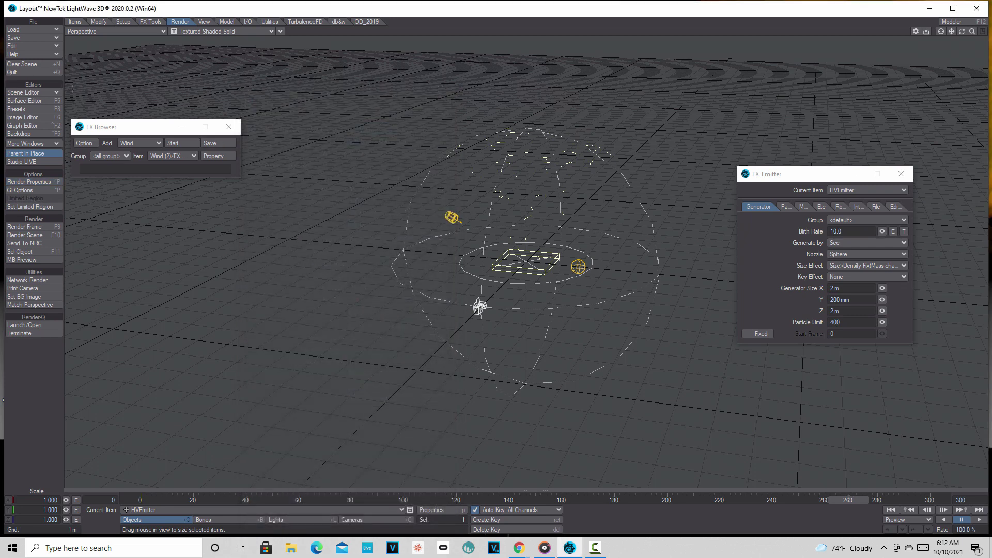
- Add HyperVoxels 3.0 as a legacy volumetric in the scene's backdrop effects
left_click(30, 133)
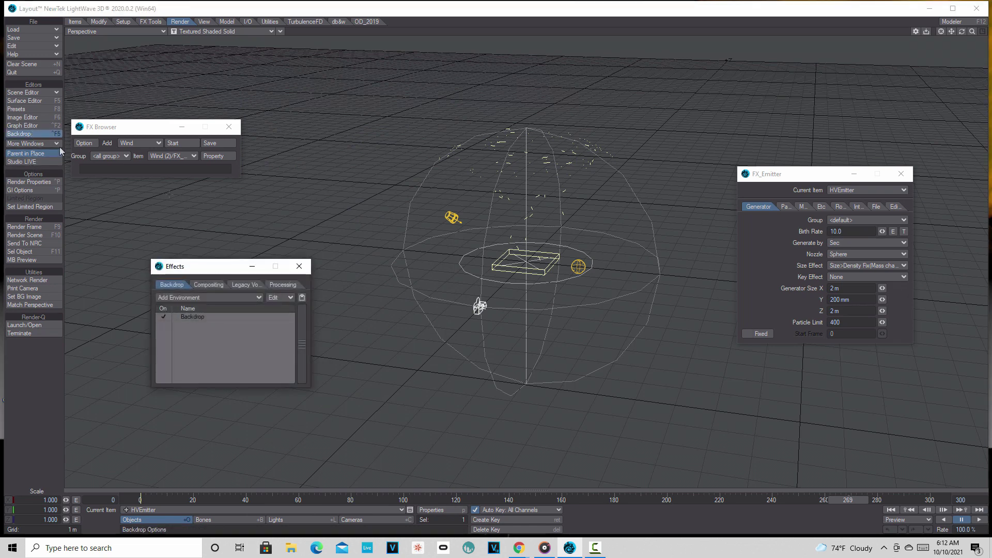
left_click(206, 316)
left_click(257, 284)
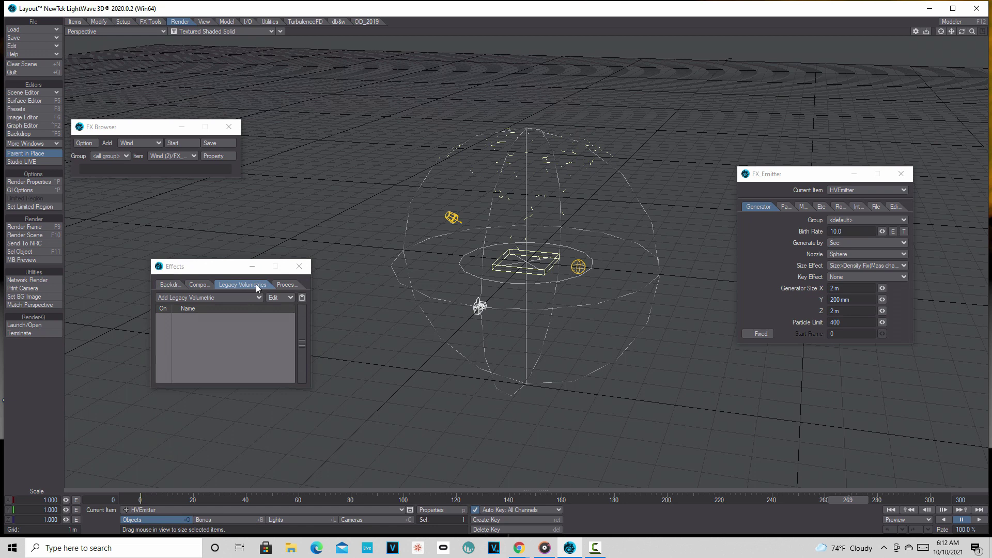
left_click(243, 312)
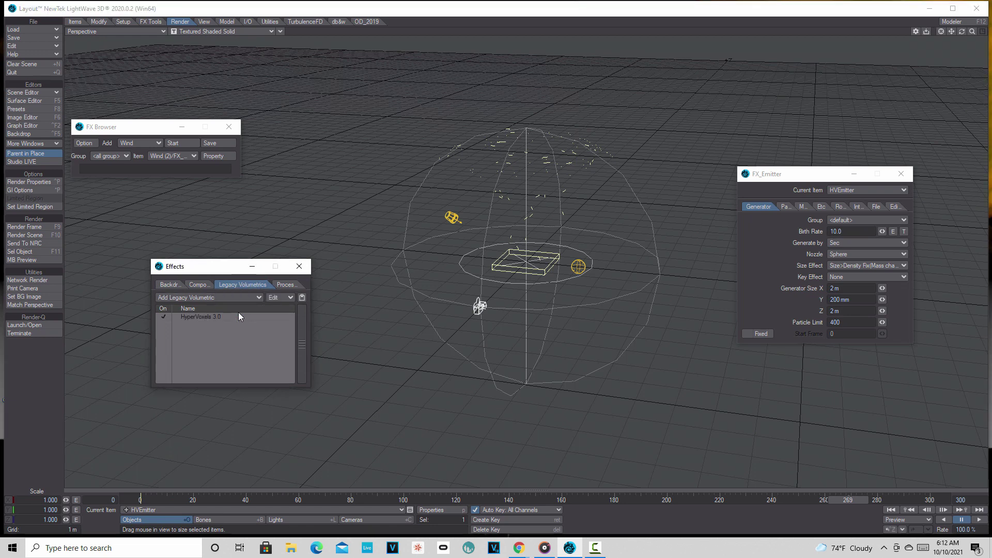
- Open the HyperVoxels 3.0 settings and activate HyperVoxels for the HVEmitter
double_click(215, 316)
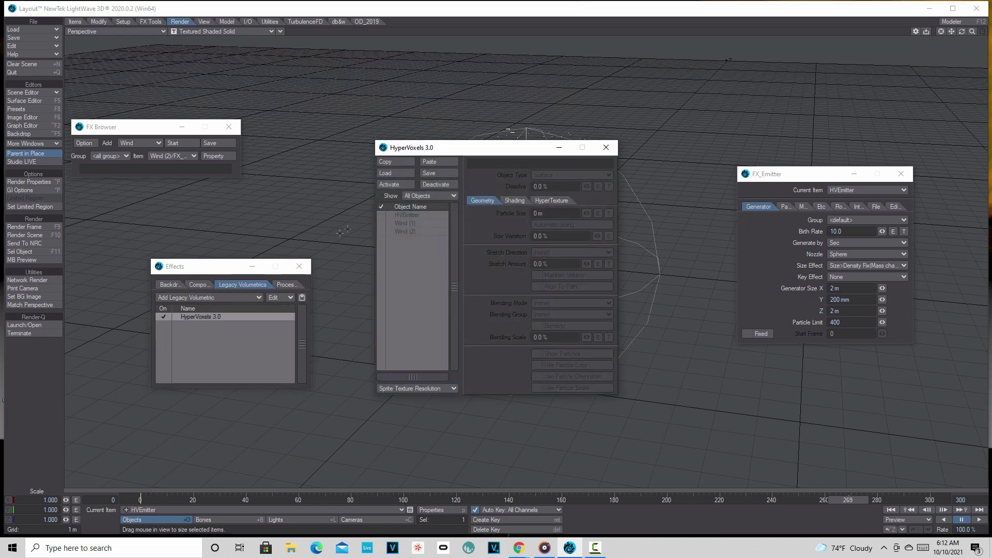
left_click(420, 214)
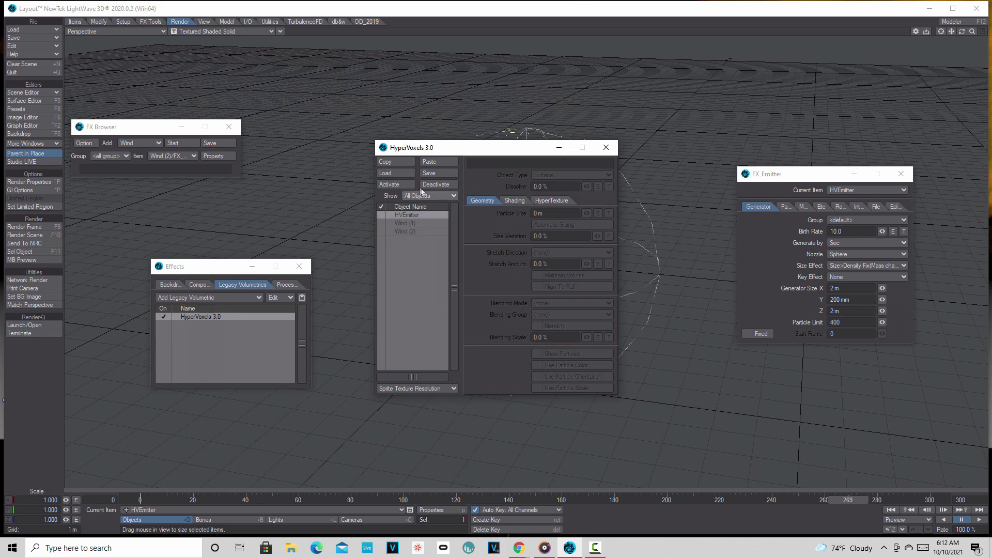
left_click(393, 185)
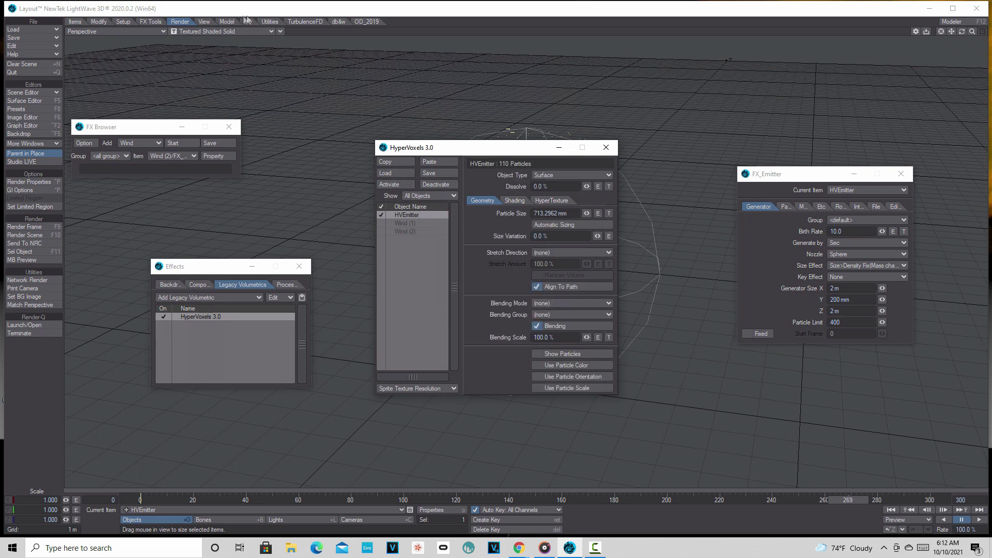
- Switch the perspective viewport to VPR, move the HyperVoxels window off the particles, and return to the first frame
left_click(273, 32)
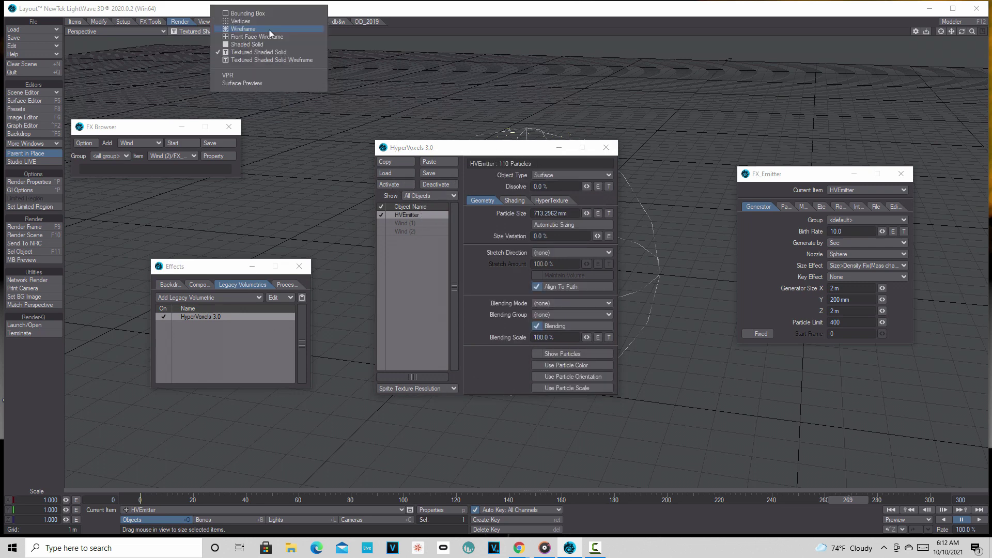
left_click(247, 74)
left_click_drag(448, 149, 201, 148)
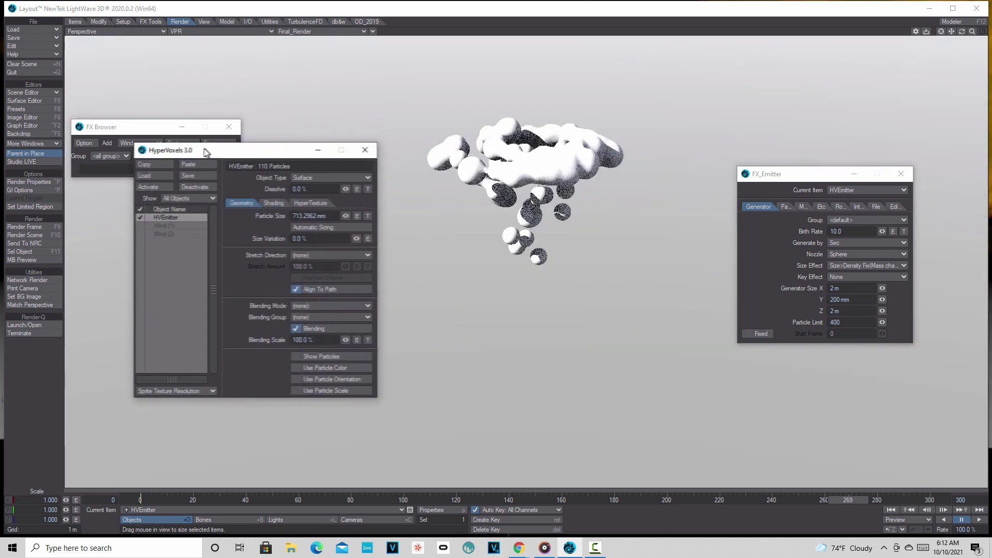
left_click(890, 510)
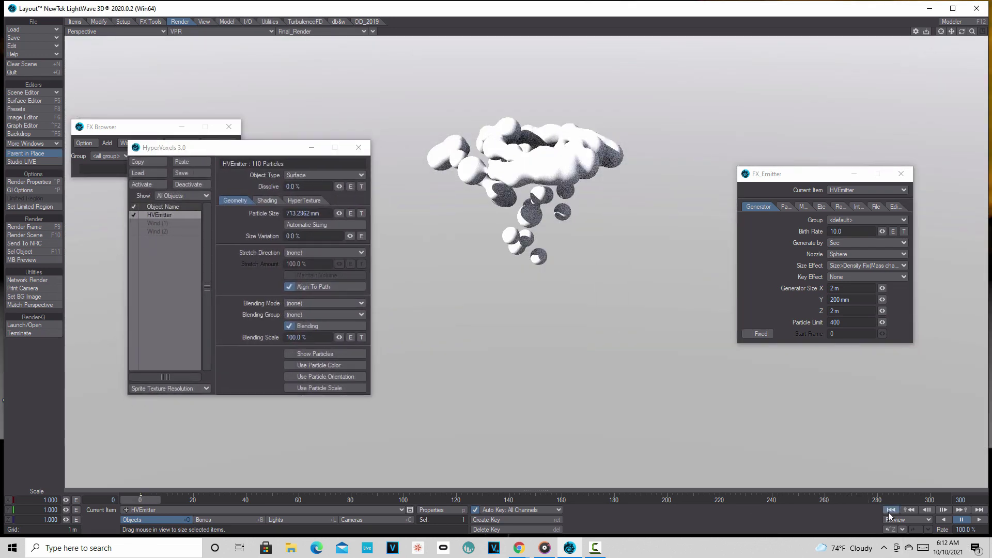